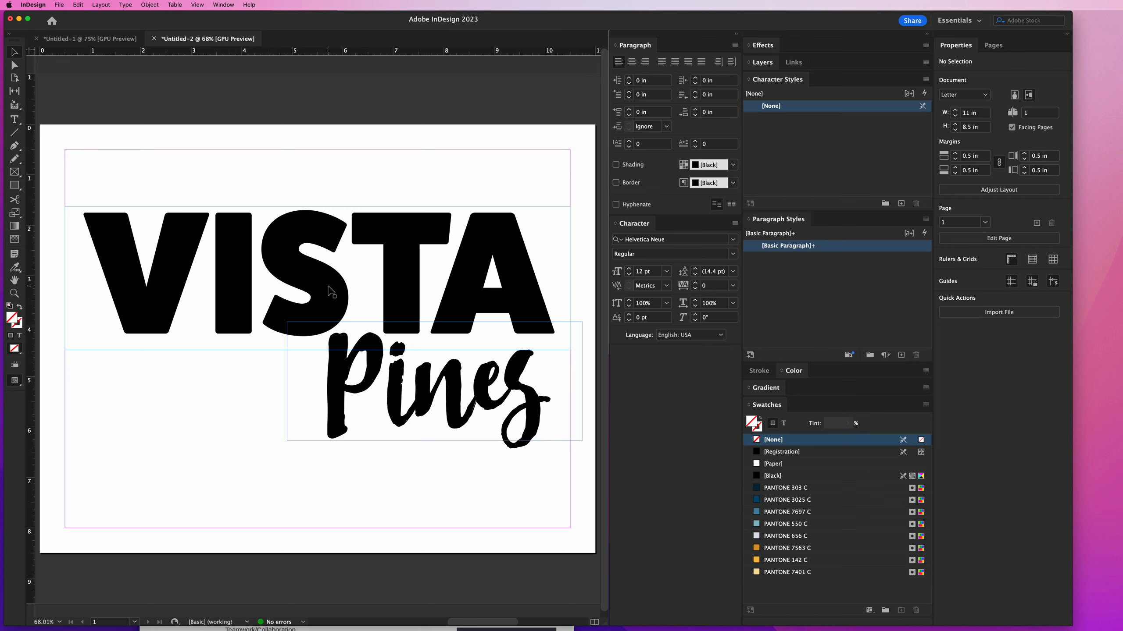
Examine the font and size settings of the VISTA text frame and the Pines text frame.
click(330, 290)
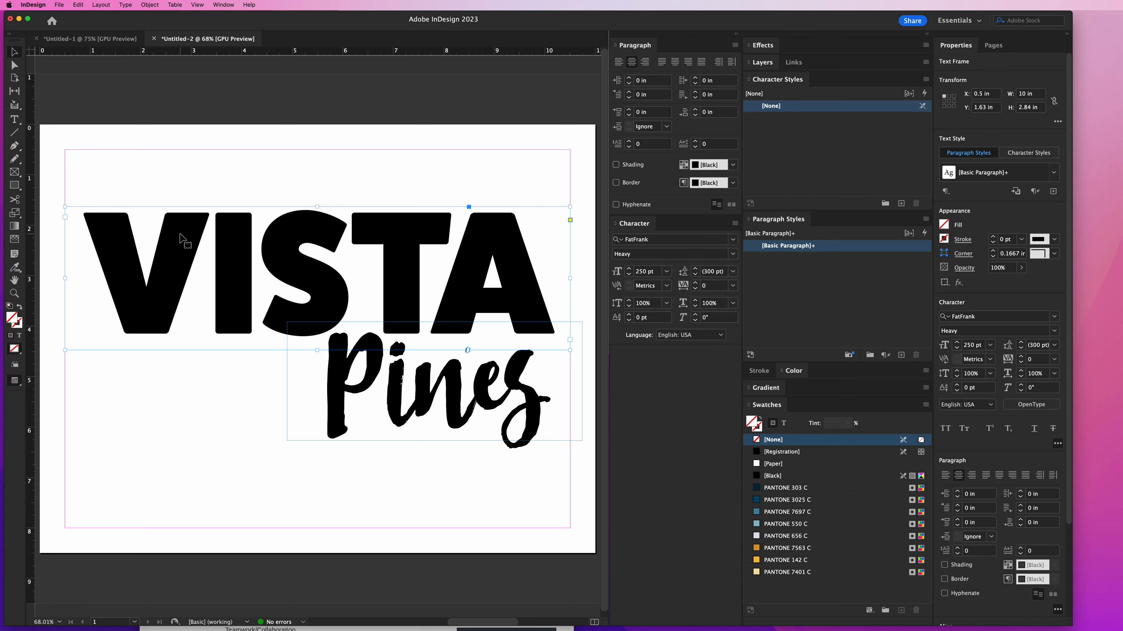
click(335, 413)
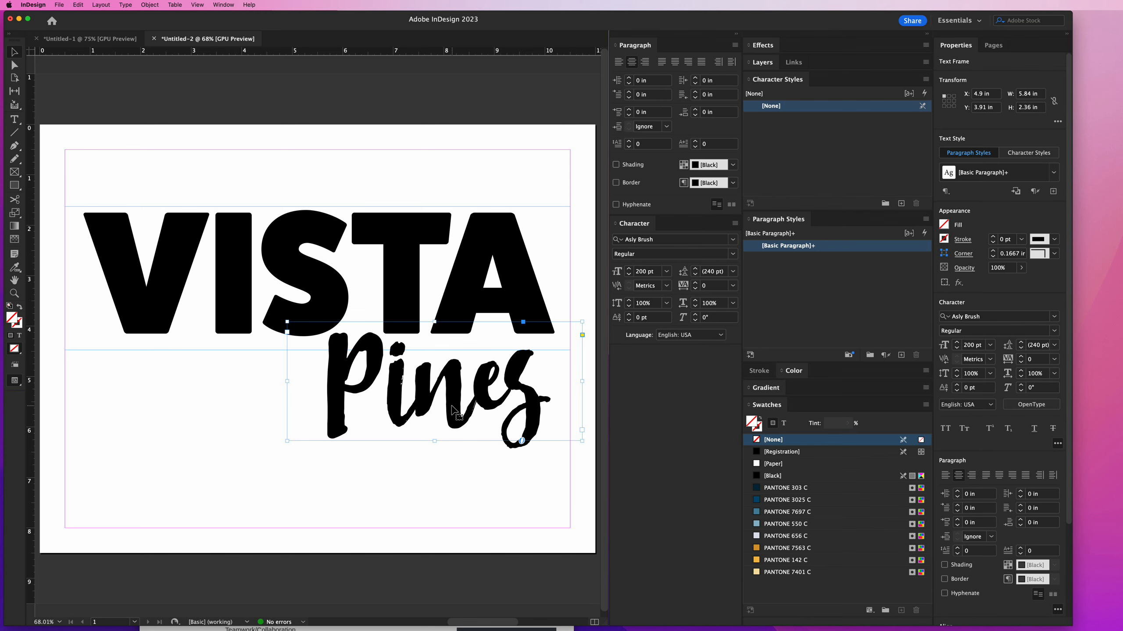
Switch to Chrome, view the snowy mountain range photo on Unsplash, and minimize the browser window.
key(super+Tab)
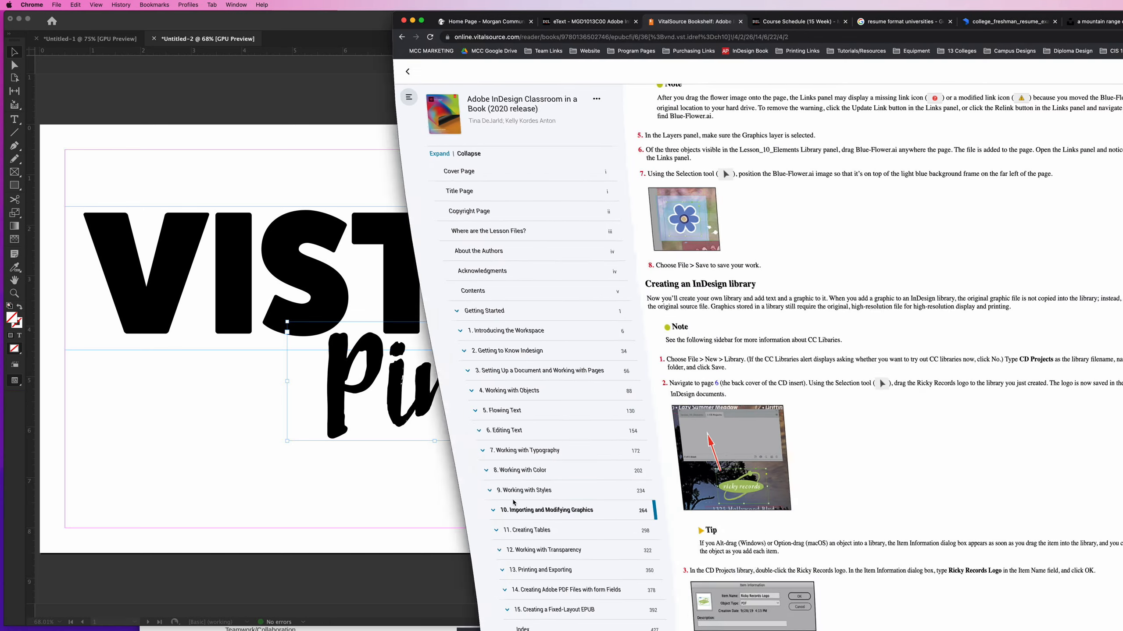
click(1087, 21)
drag(1122, 14, 949, 15)
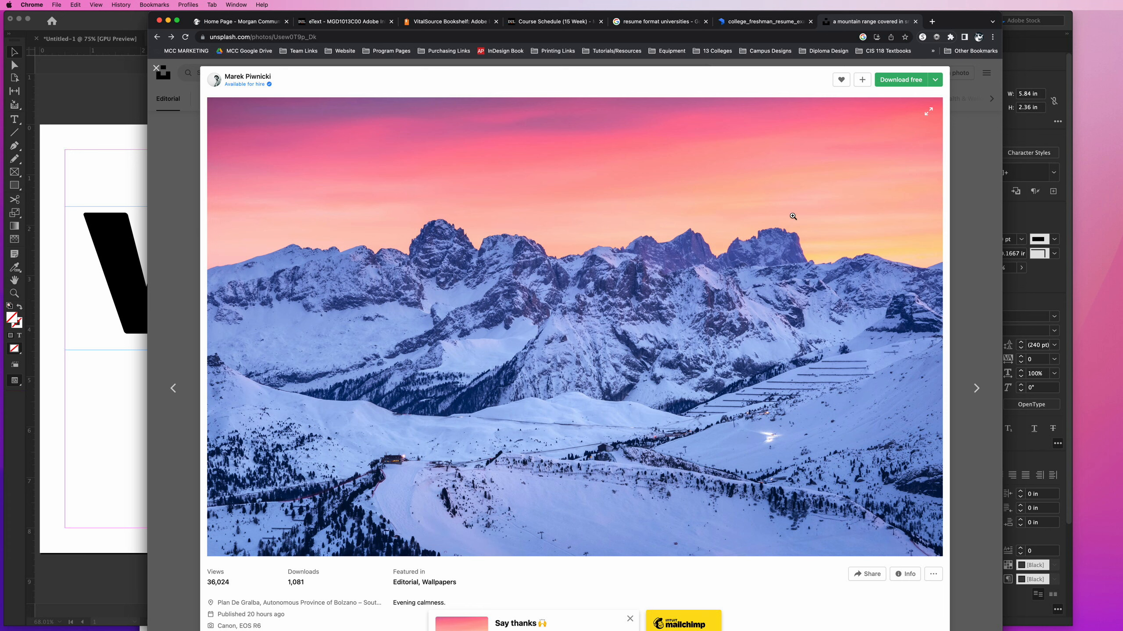
click(168, 21)
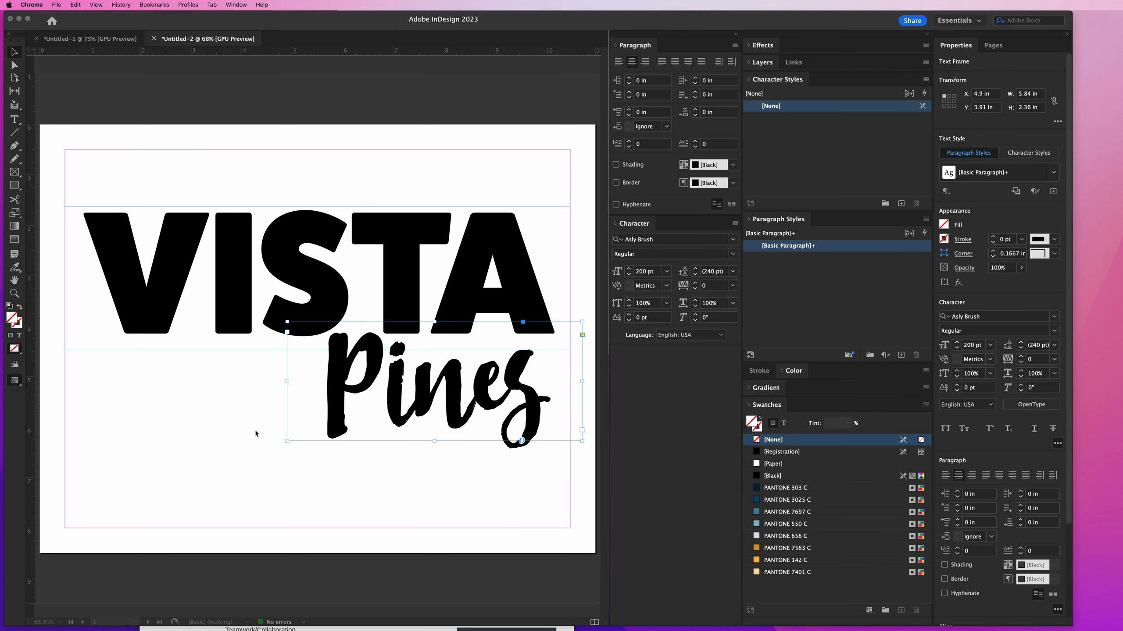
Select the VISTA and Pines text frames together and convert them to outlines.
click(228, 399)
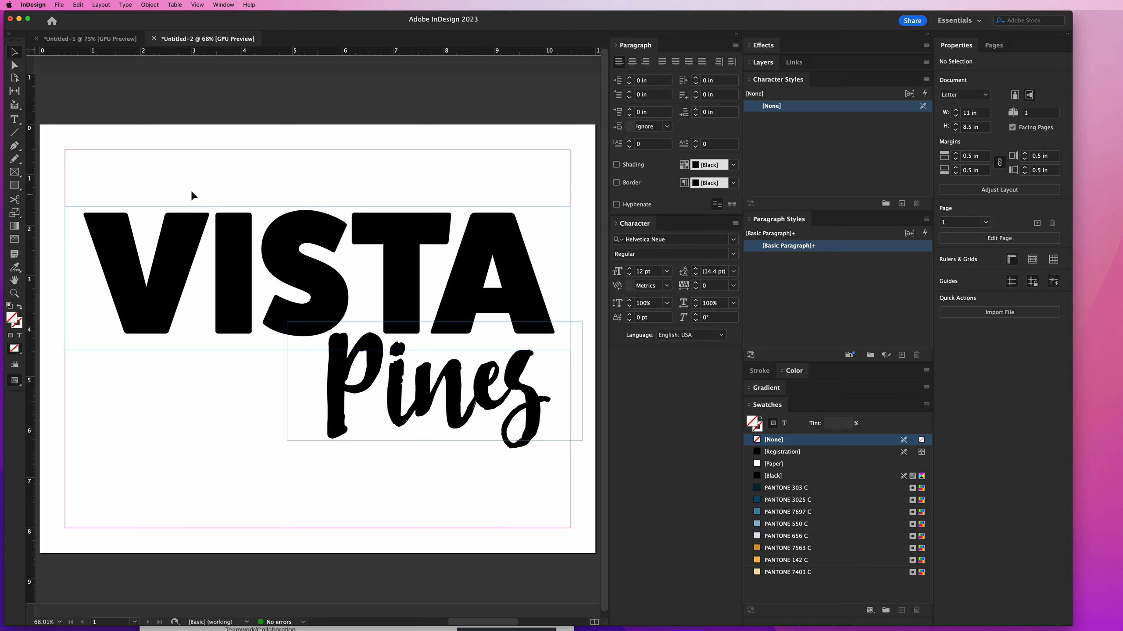
drag(168, 177, 533, 458)
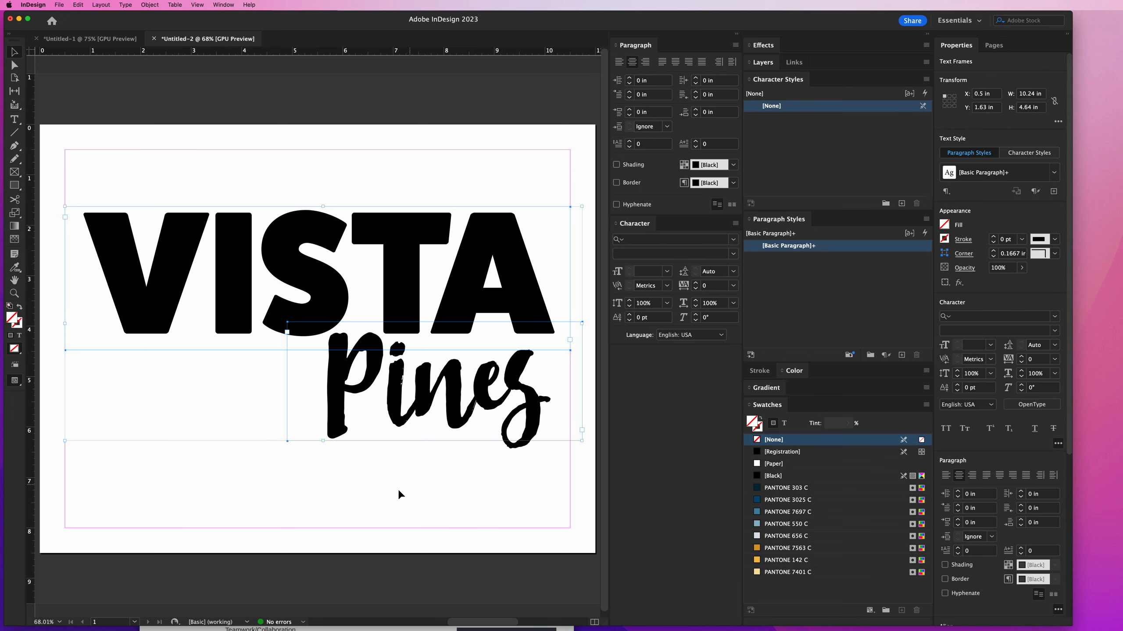
click(125, 5)
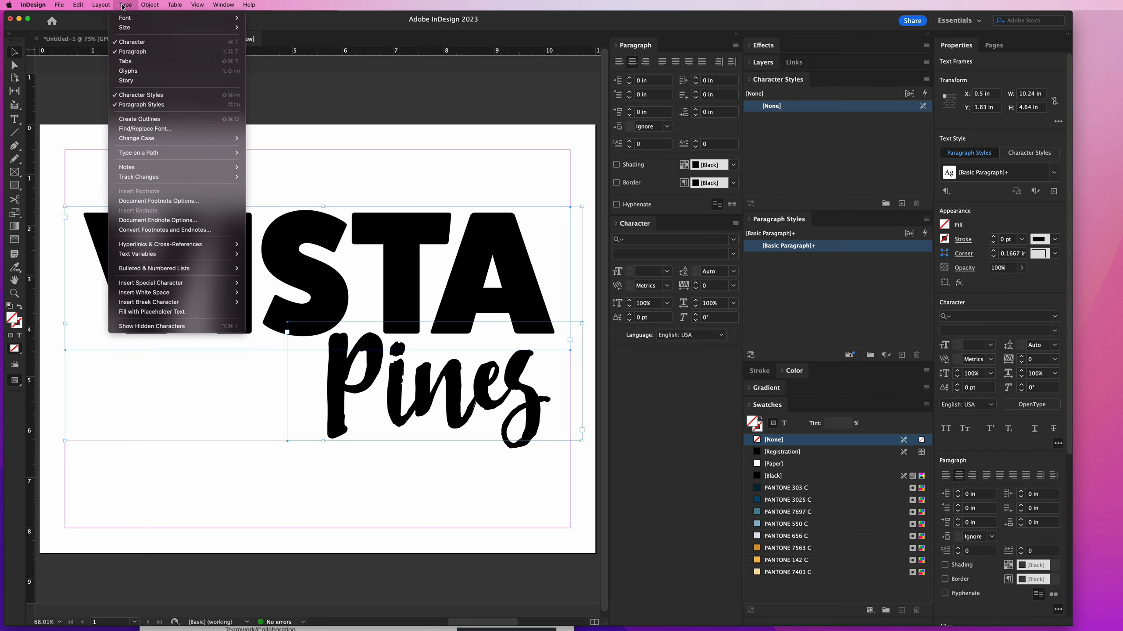
click(140, 119)
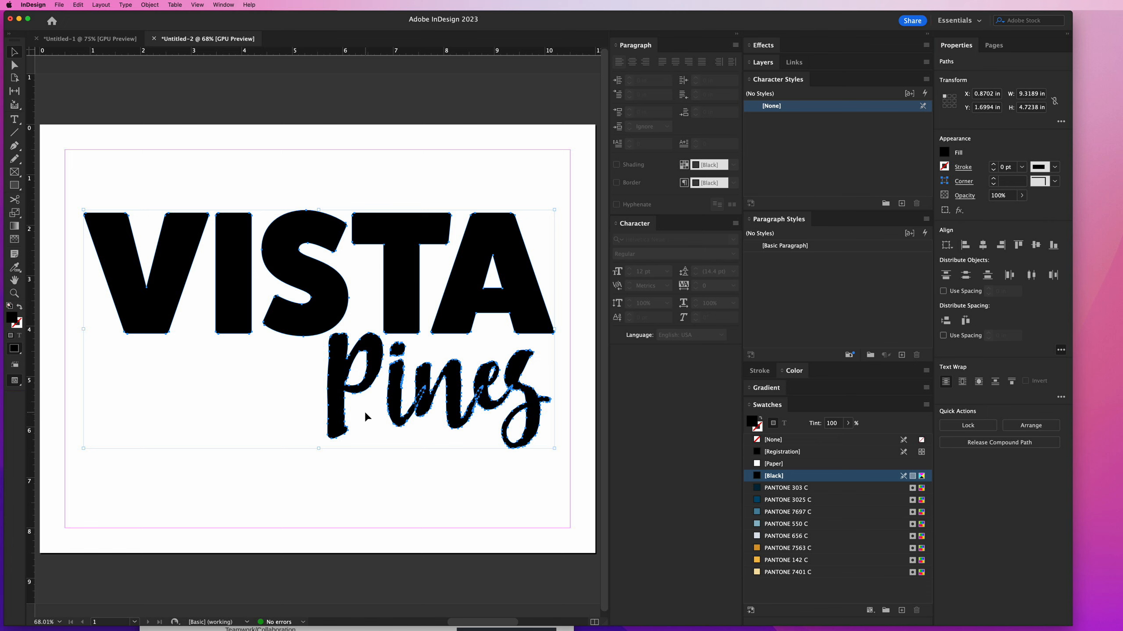
Set the outlined lettering's fill to None and combine all the letters into one compound path.
click(757, 440)
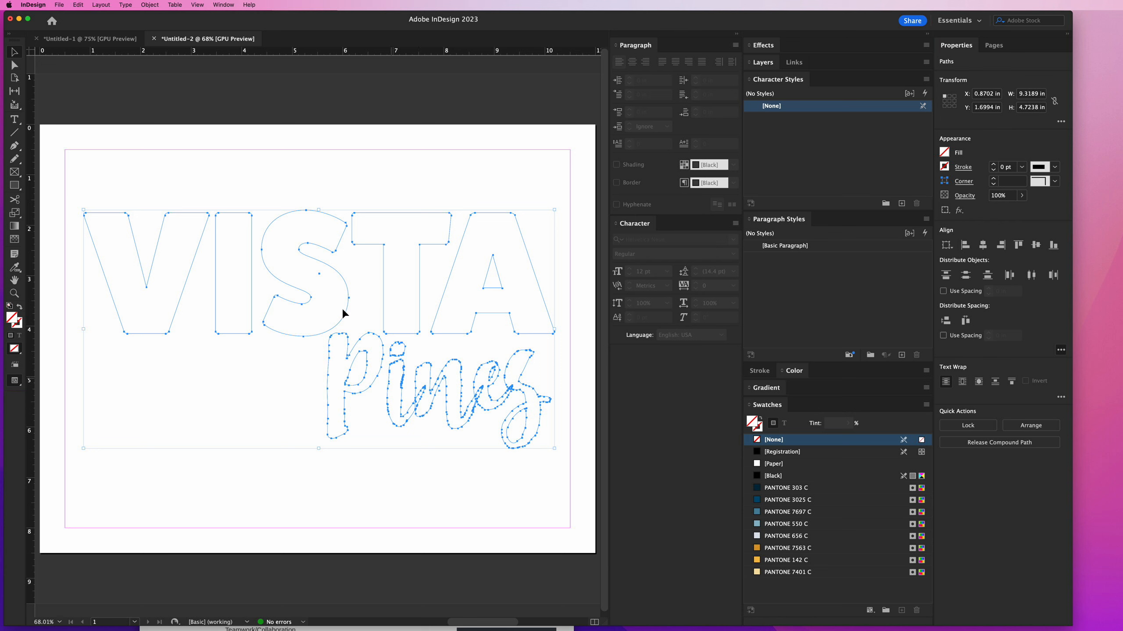
click(94, 5)
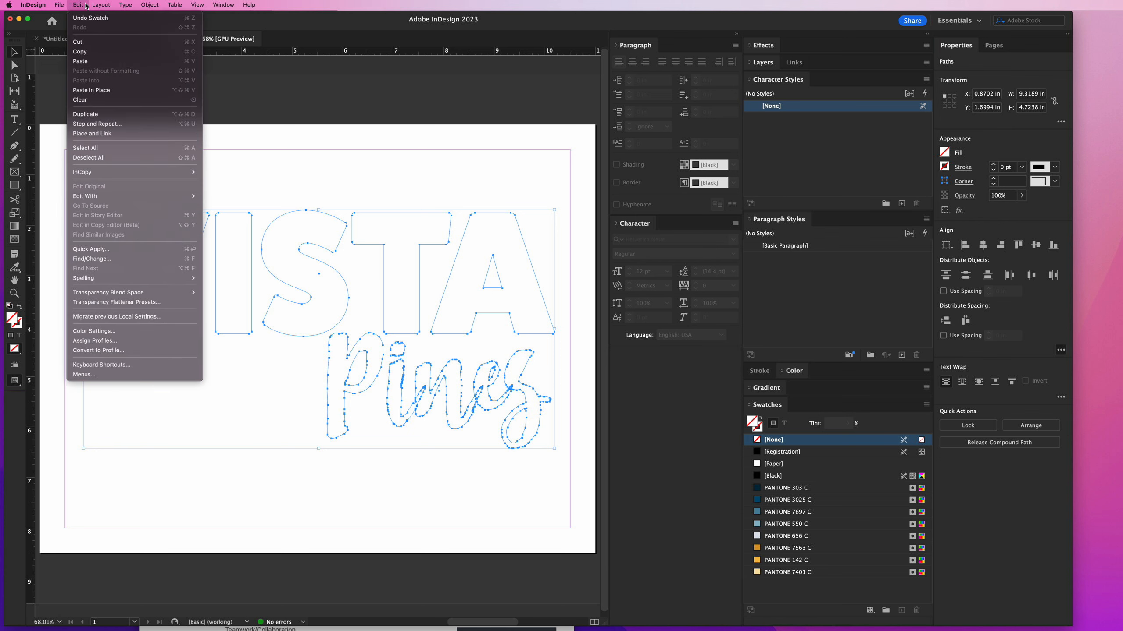
mouse_move(125, 5)
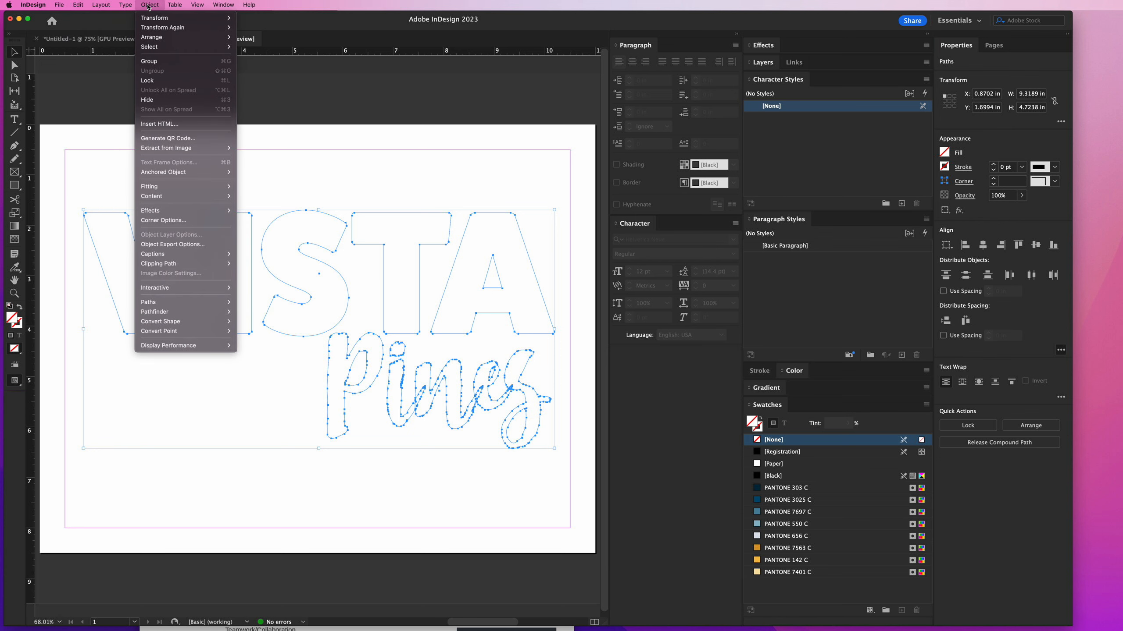
mouse_move(199, 303)
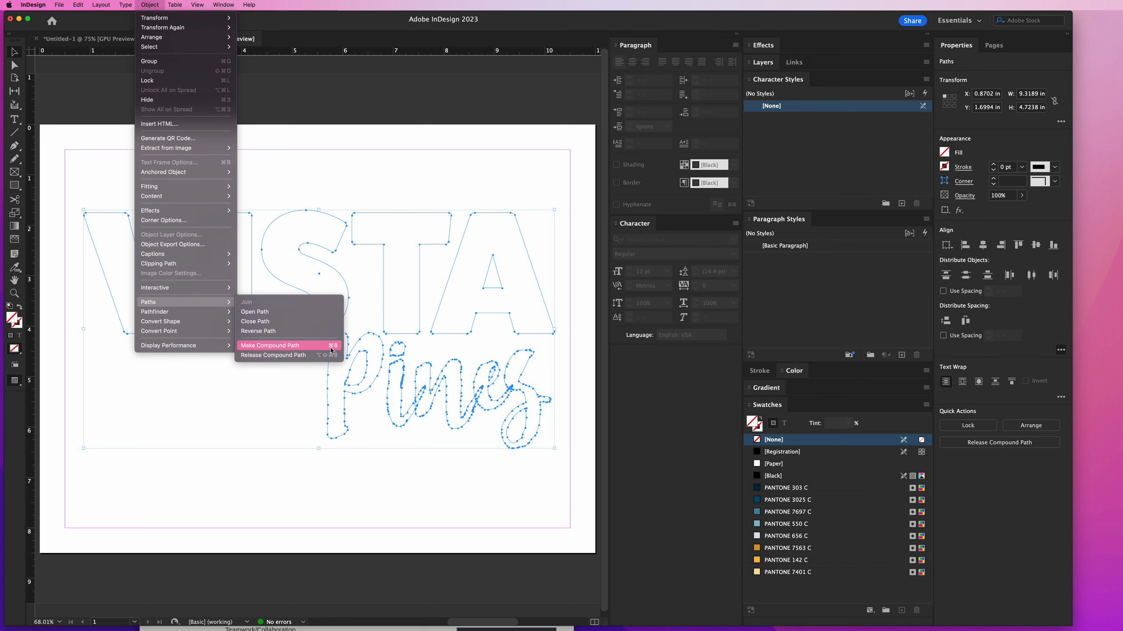
click(297, 347)
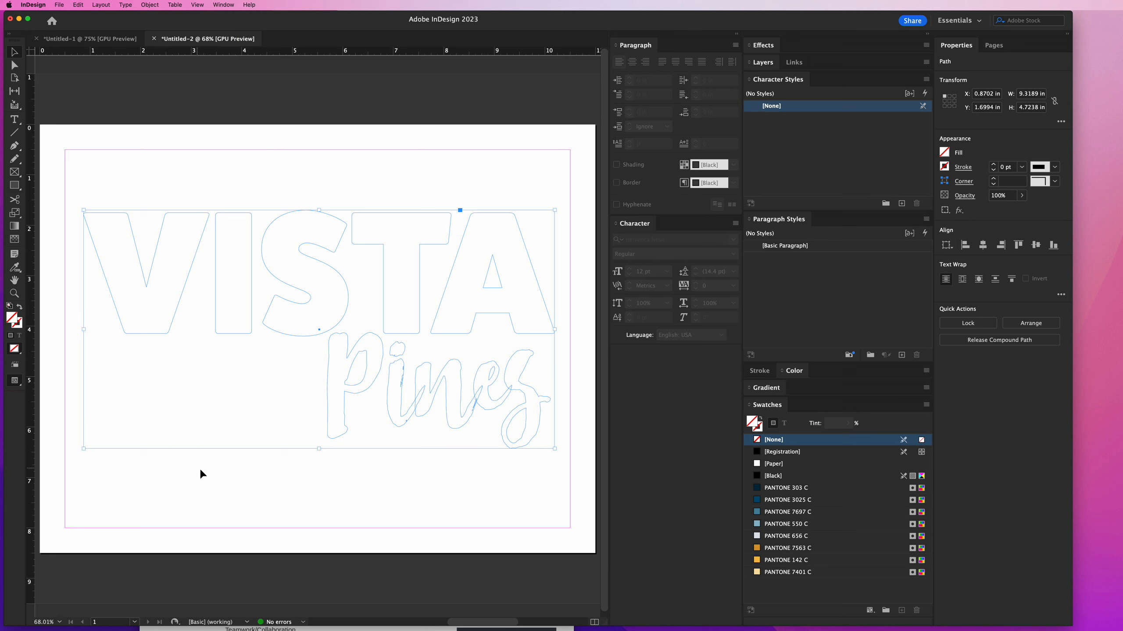
Place the Usew0T9p_Dk-unsplash.jpg mountain photo from Downloads into the compound path, accepting the default image import options.
click(58, 5)
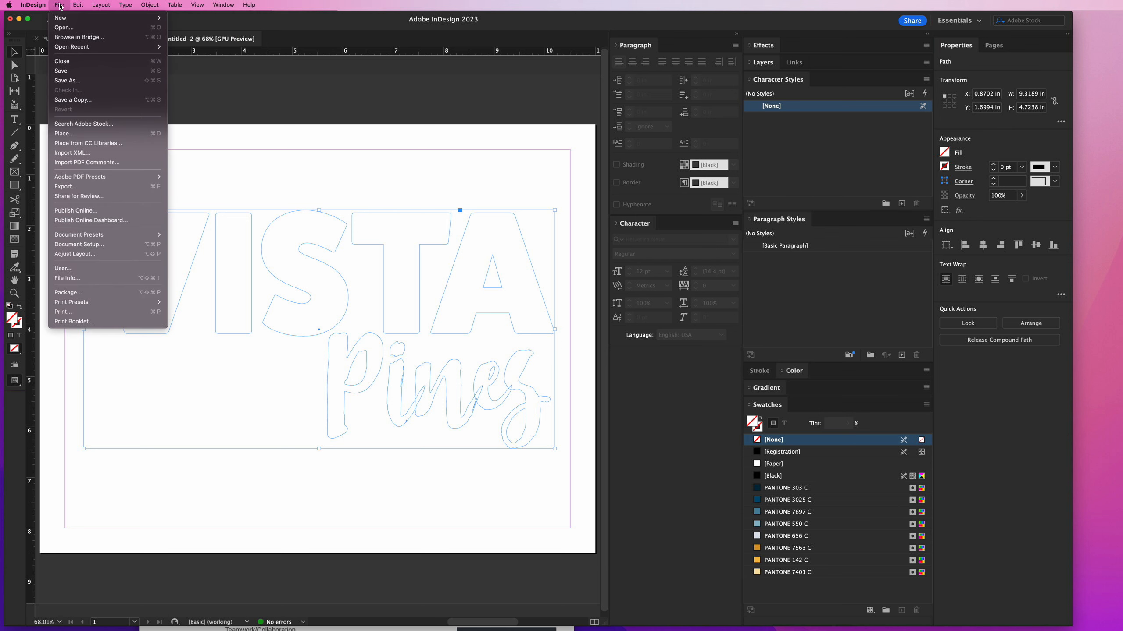
click(75, 134)
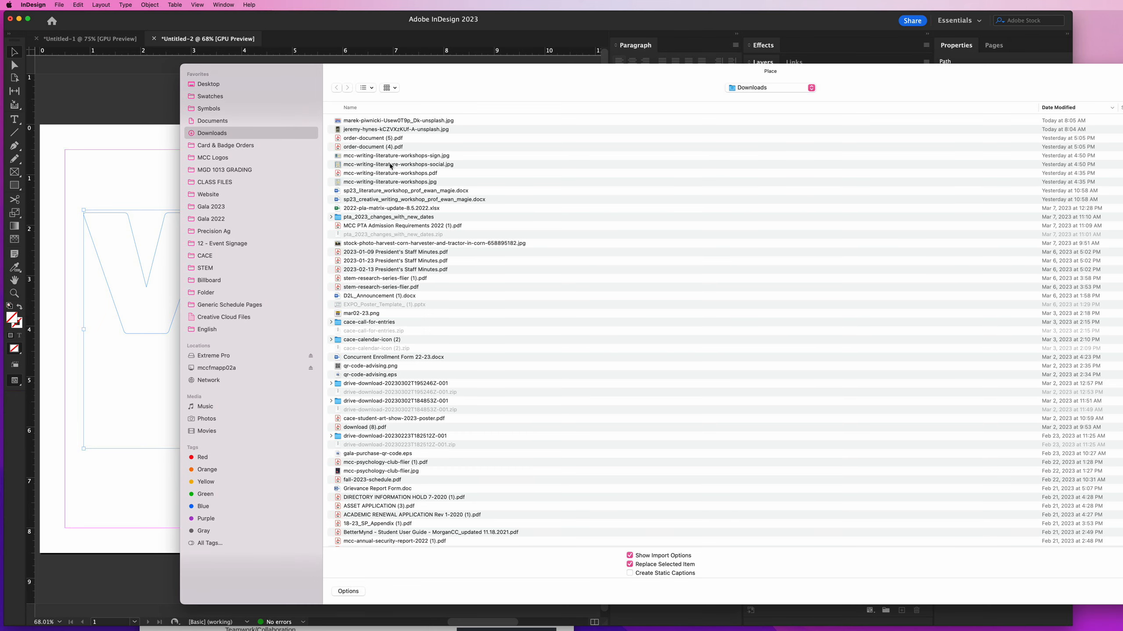
click(383, 124)
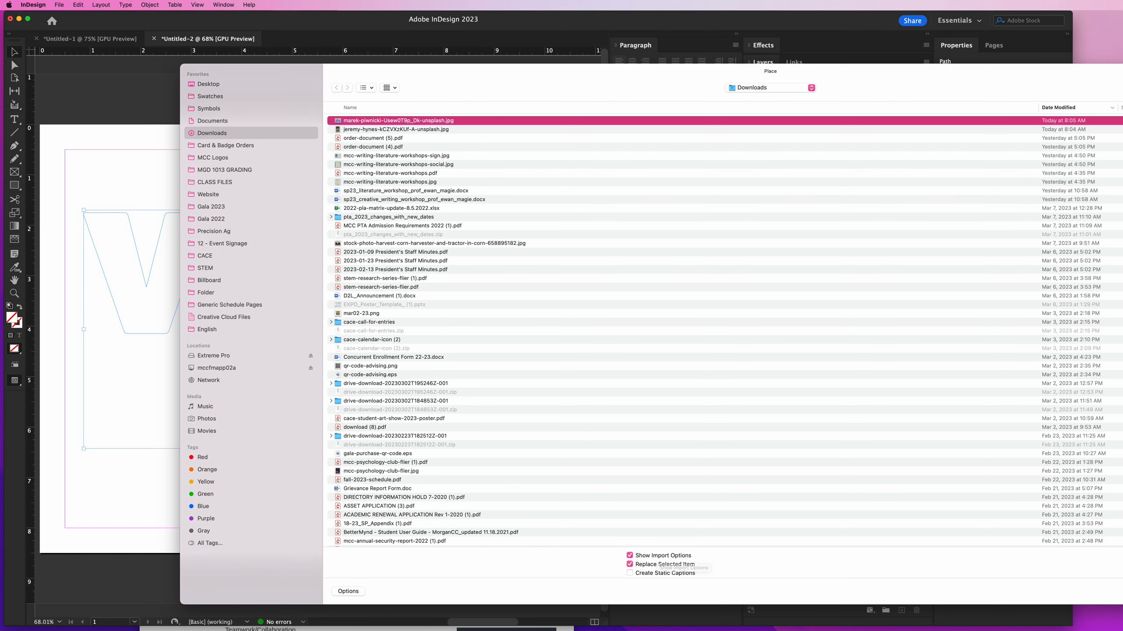
key(Return)
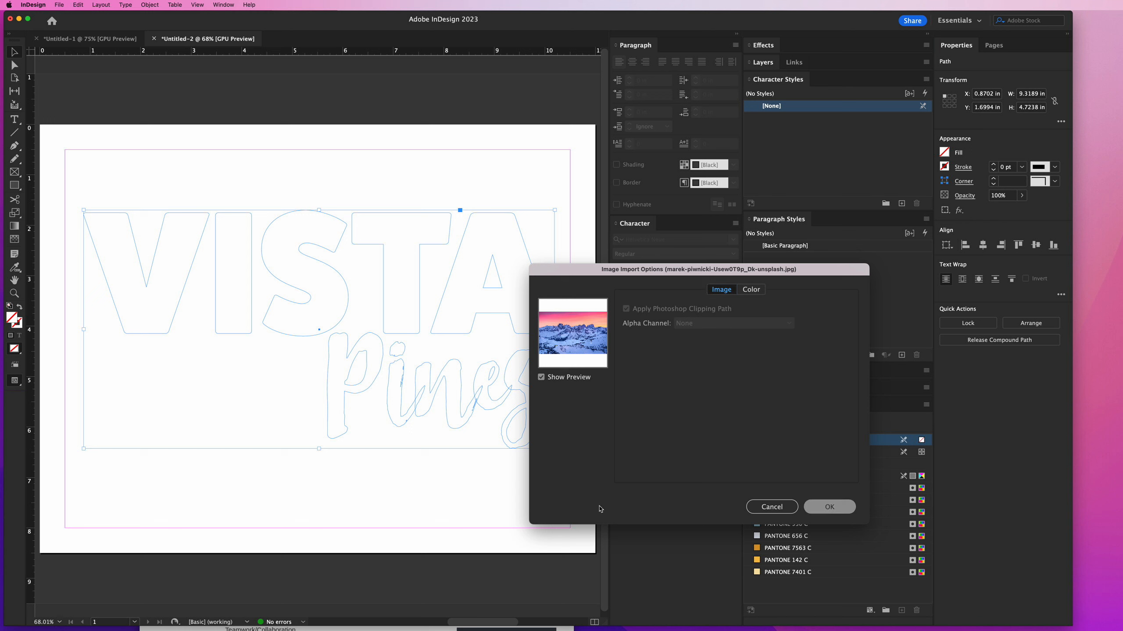
key(Return)
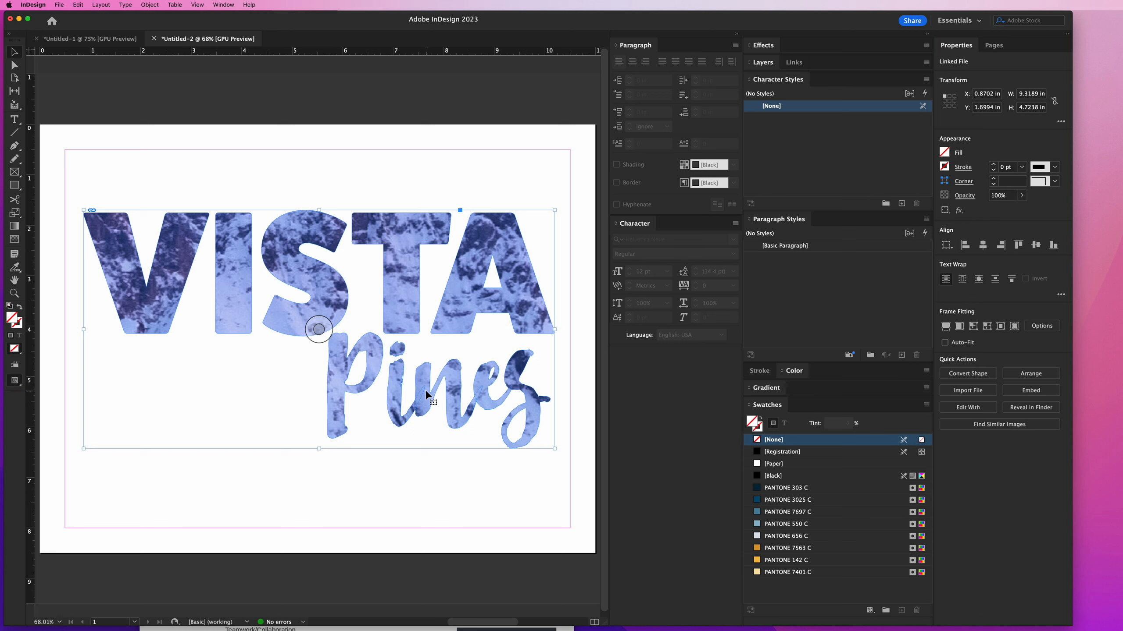
Fit the placed photo to the lettering with Fill Frame Proportionally.
double_click(371, 354)
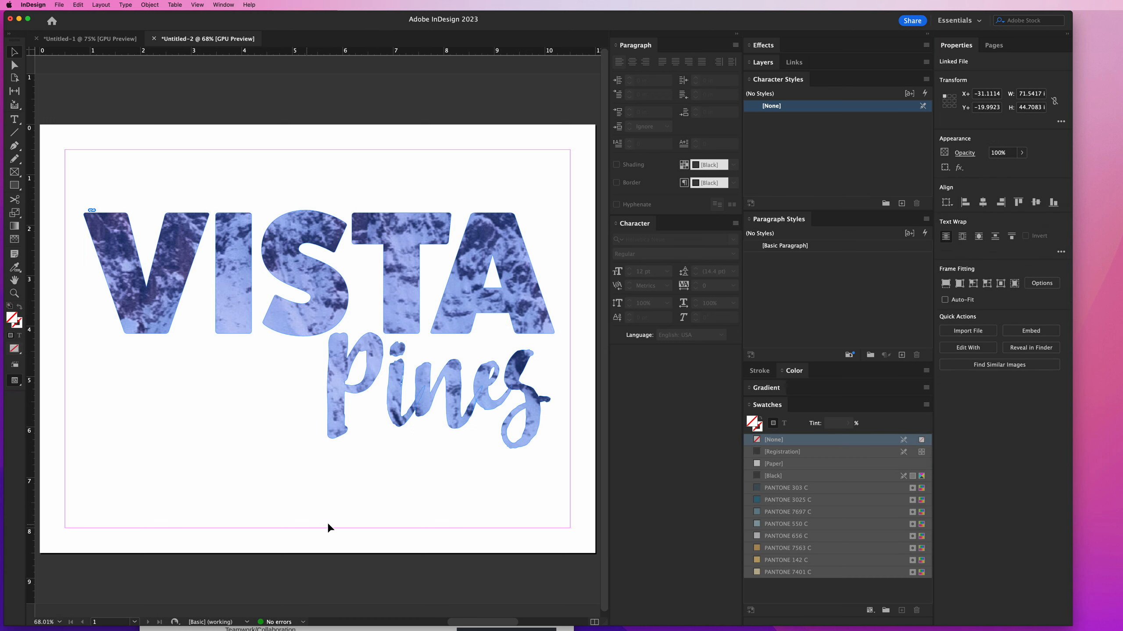
click(128, 181)
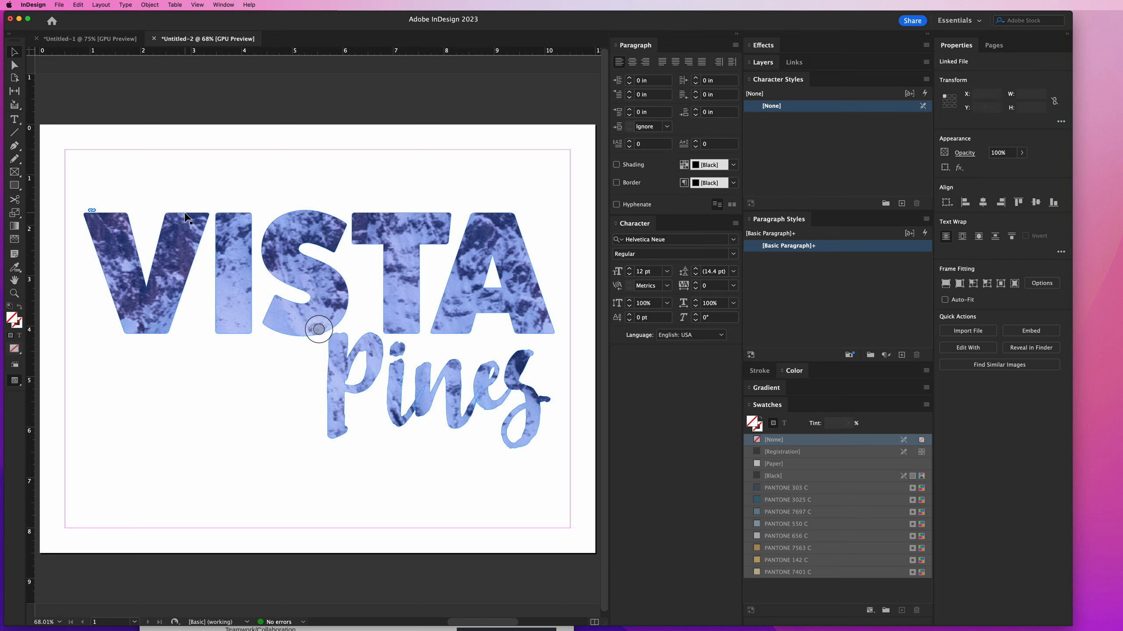
click(189, 216)
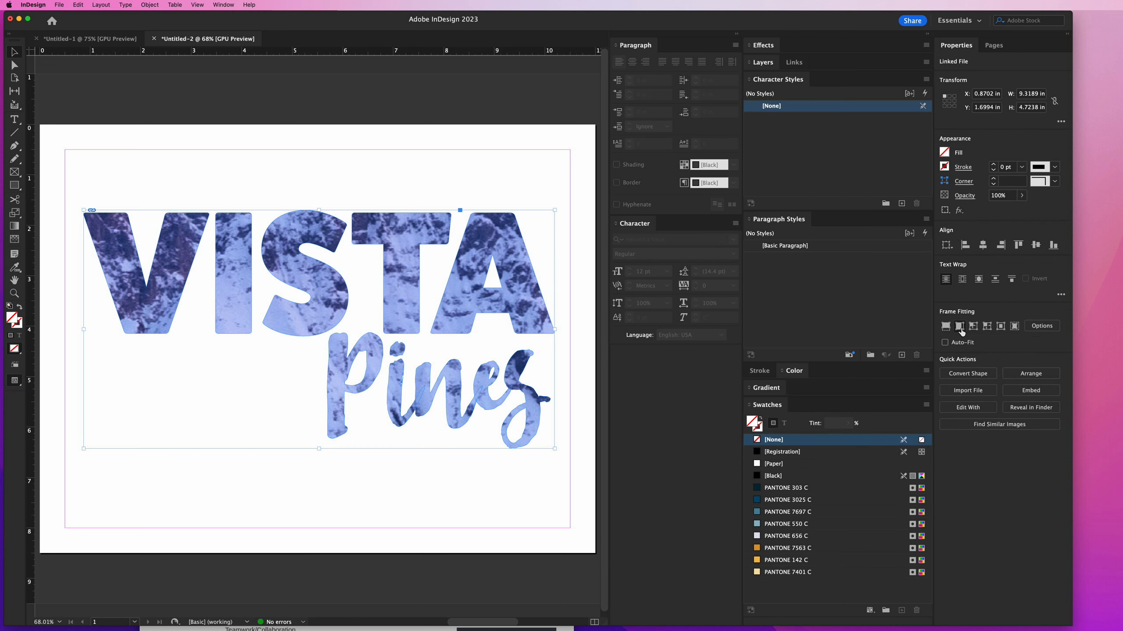
click(960, 328)
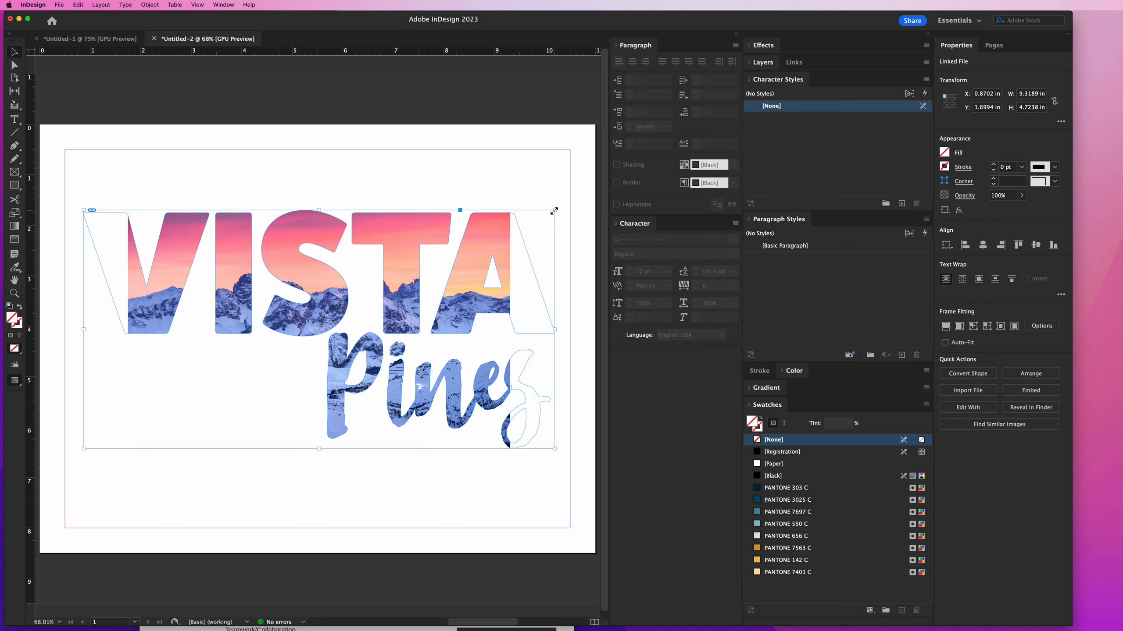
click(946, 326)
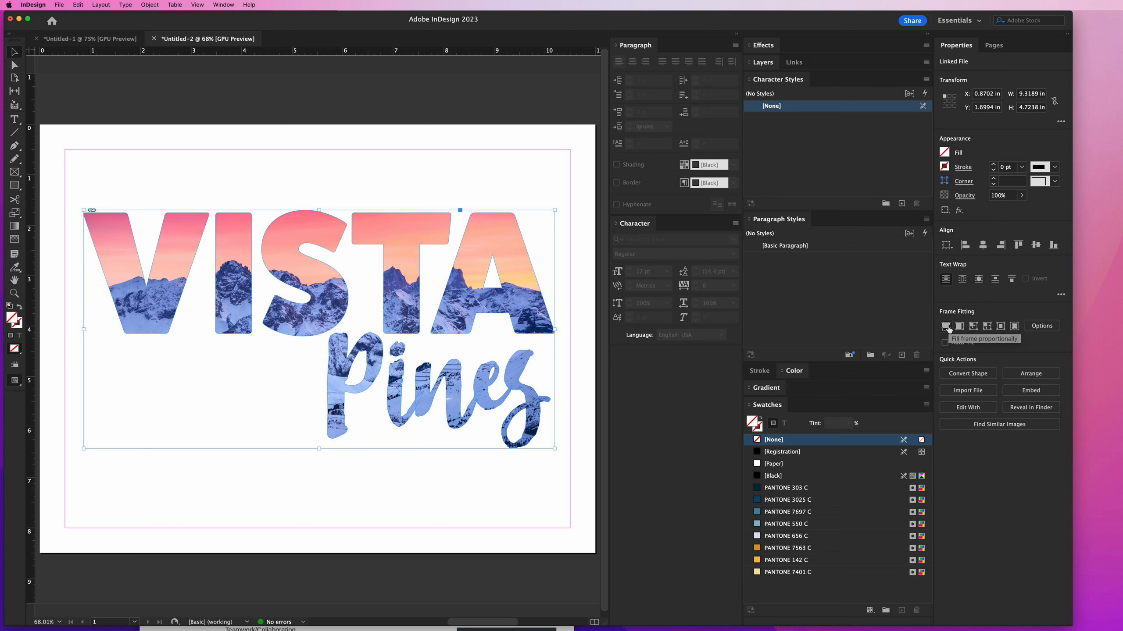
Select the photo inside the lettering and enlarge it proportionally to about 10.39 by 6.49 in.
double_click(472, 302)
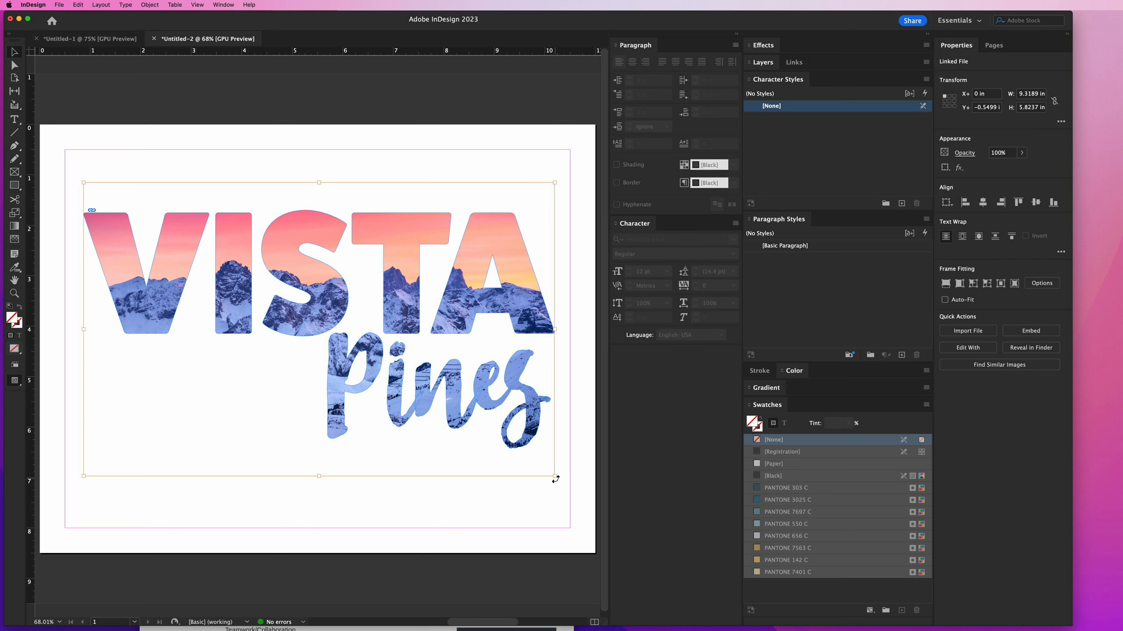
drag(555, 477, 583, 494)
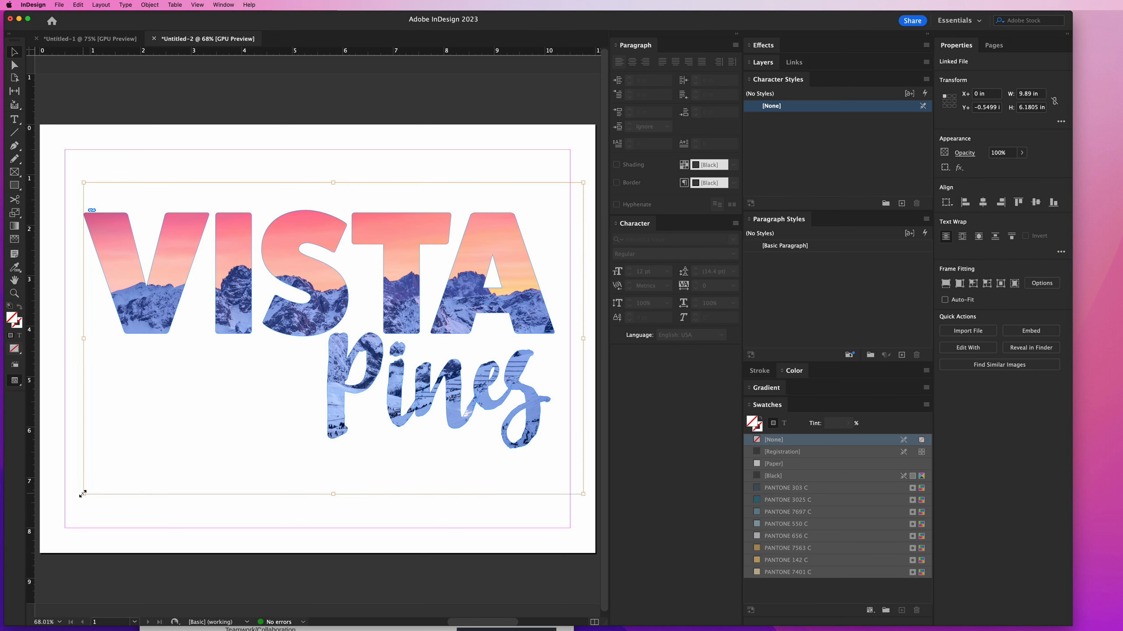
drag(82, 494, 58, 510)
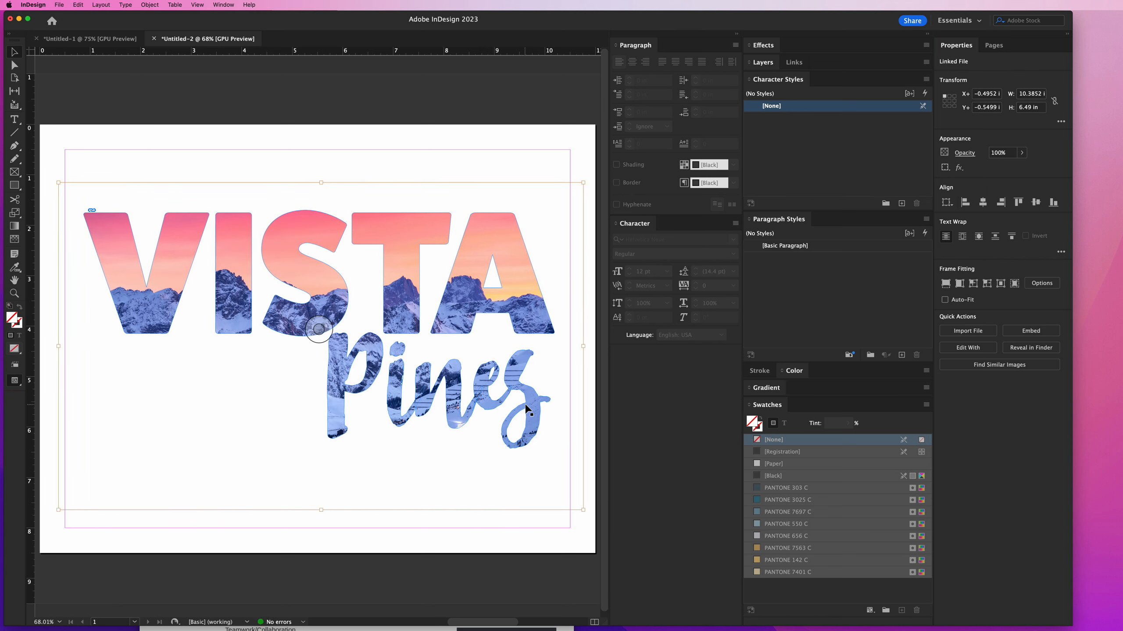
Shift only the photo within the lettering to about X -0.67 in, Y -0.55 in relative to the frame, and deselect it.
drag(528, 412, 504, 409)
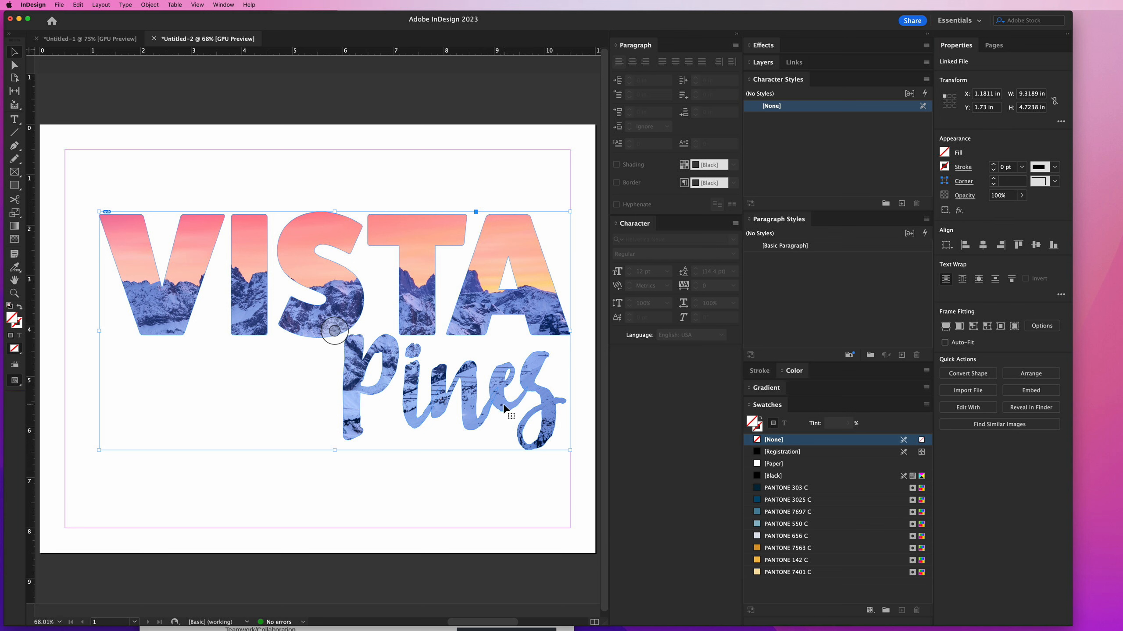
key(super+z)
double_click(457, 392)
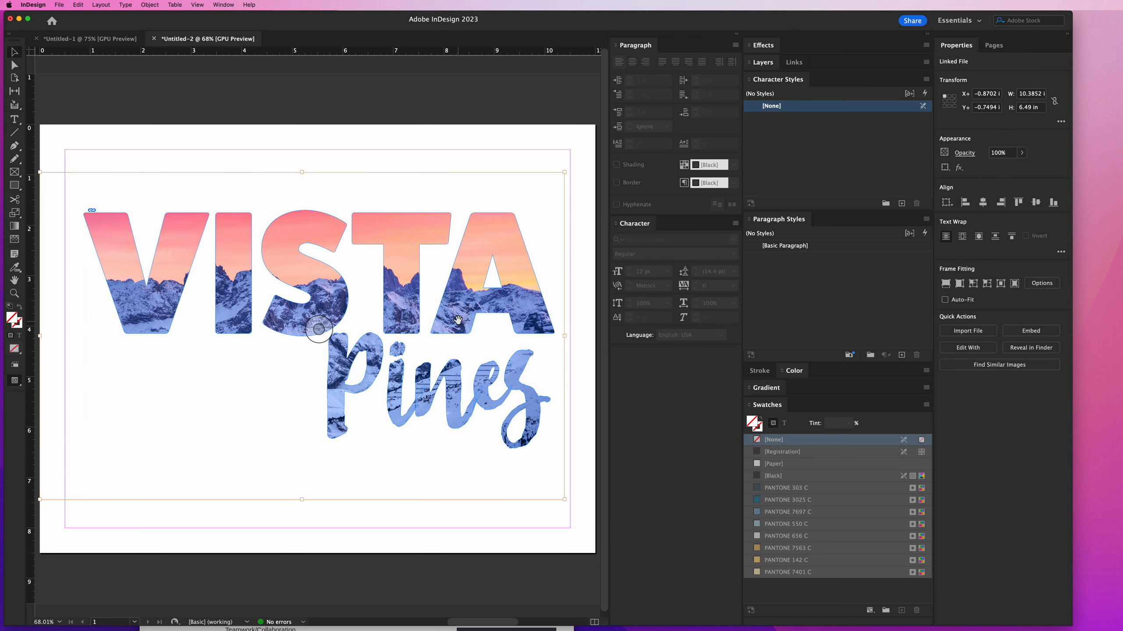
mouse_move(460, 313)
mouse_down()
mouse_move(475, 316)
mouse_move(460, 317)
mouse_up()
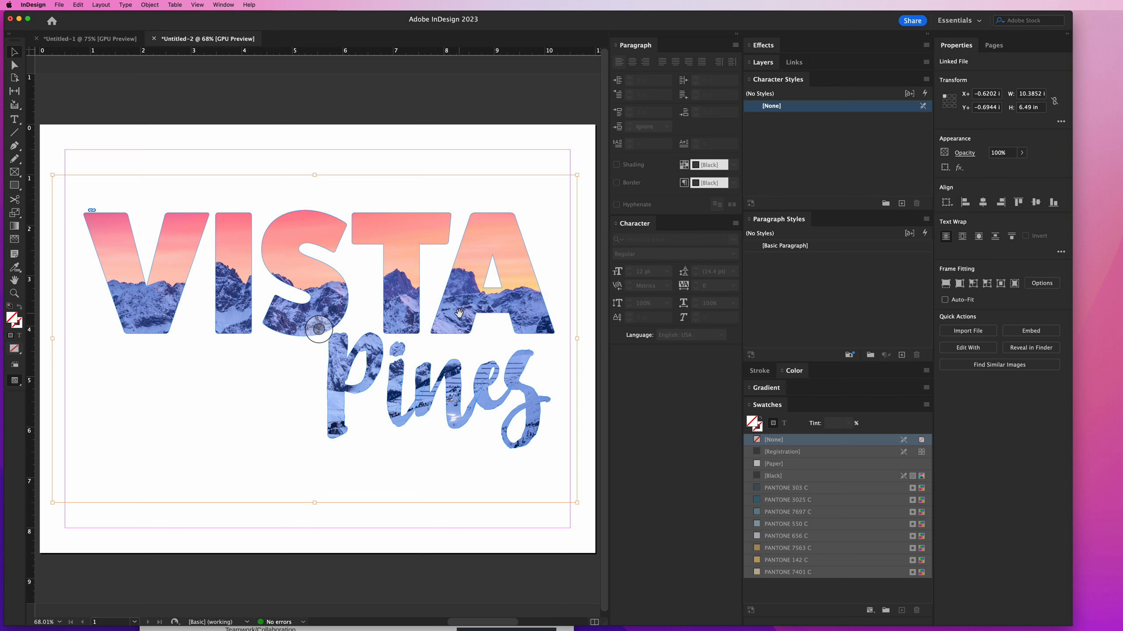
drag(459, 313, 456, 319)
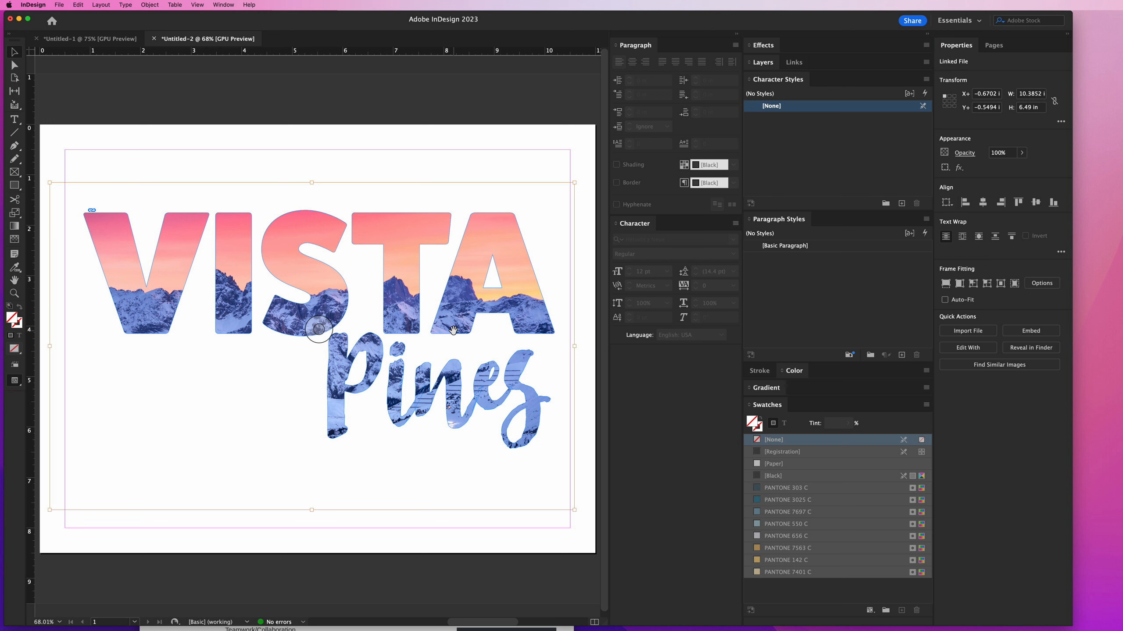
click(479, 534)
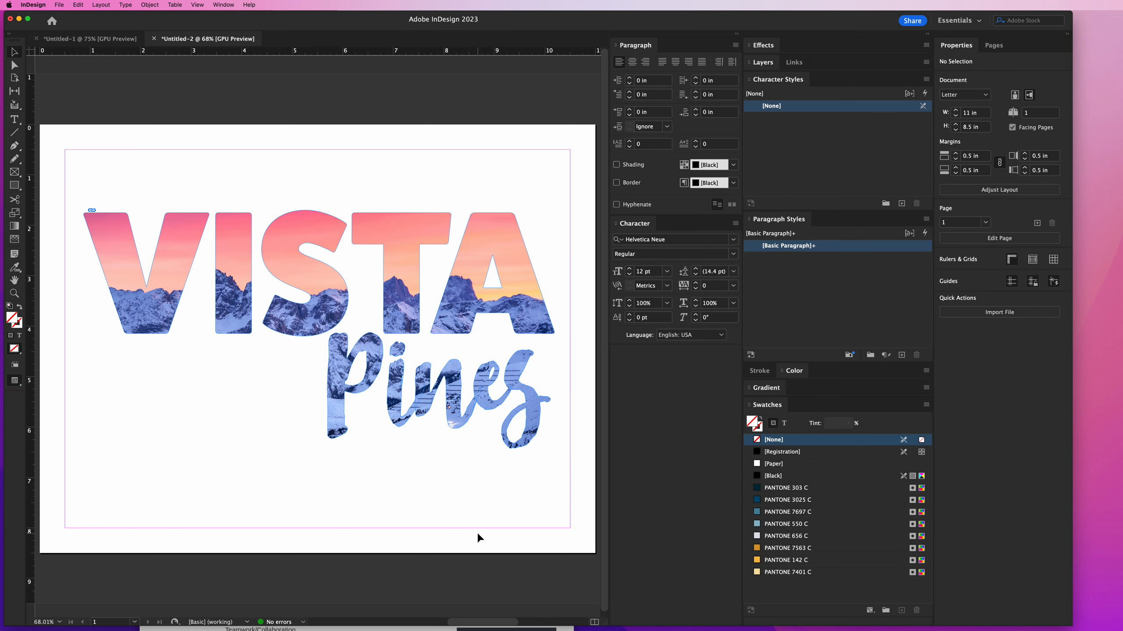